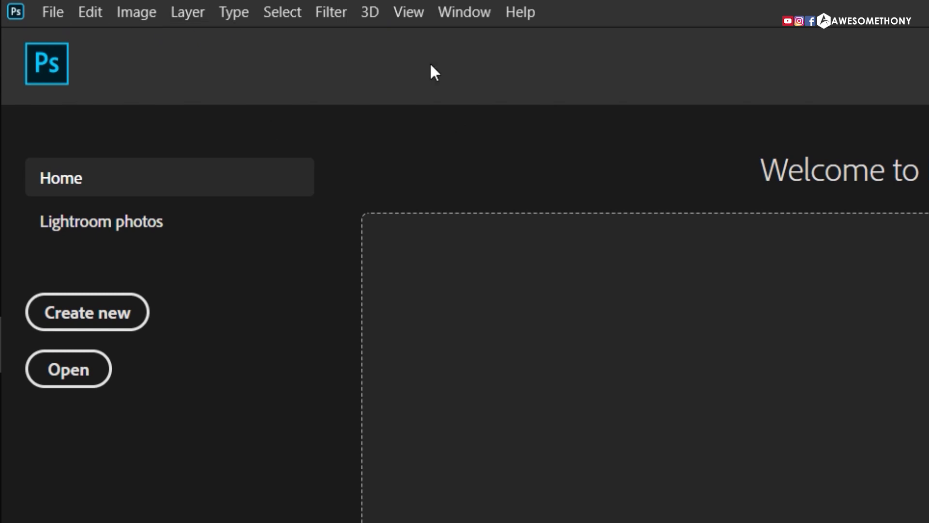
- Launch Photomerge from the File > Automate menu
left_click(53, 11)
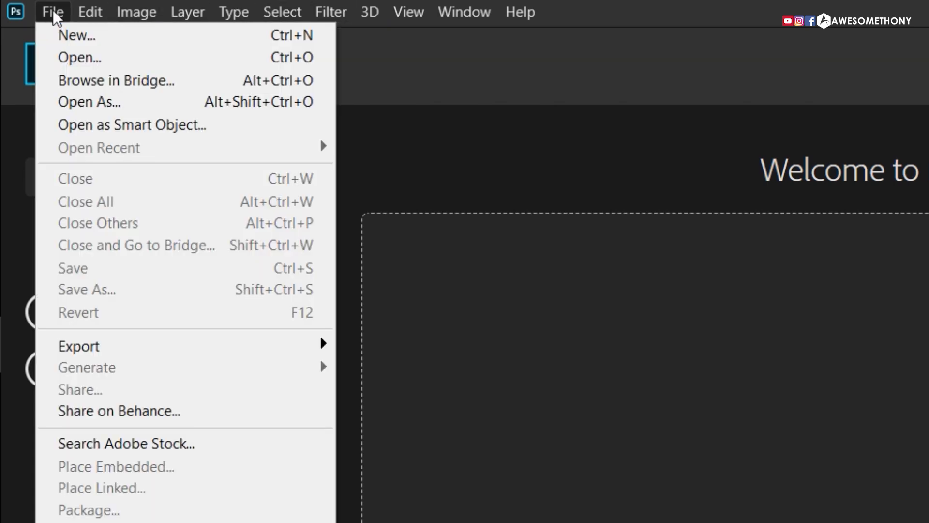
mouse_move(196, 155)
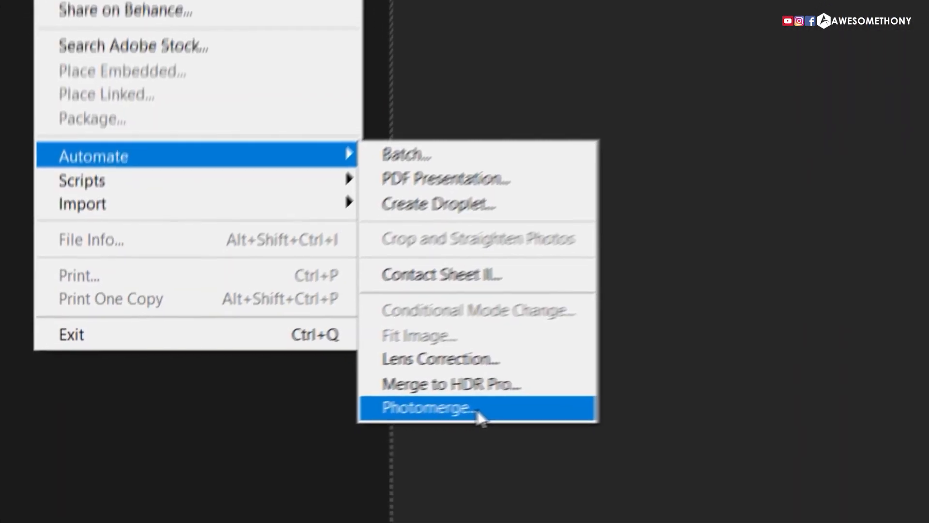
left_click(479, 415)
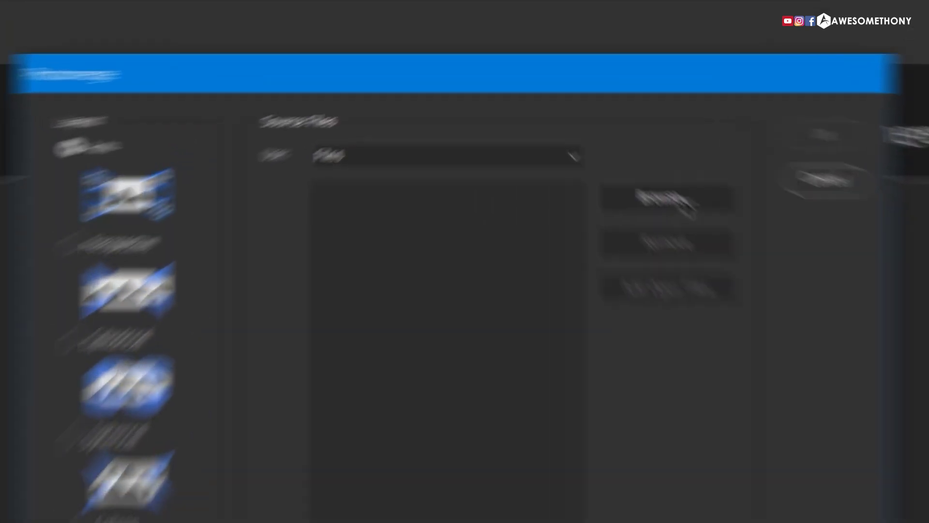
- Stitch daytime photos 1–4 from the Sample folder into a panorama with Photomerge
left_click(568, 120)
double_click(186, 397)
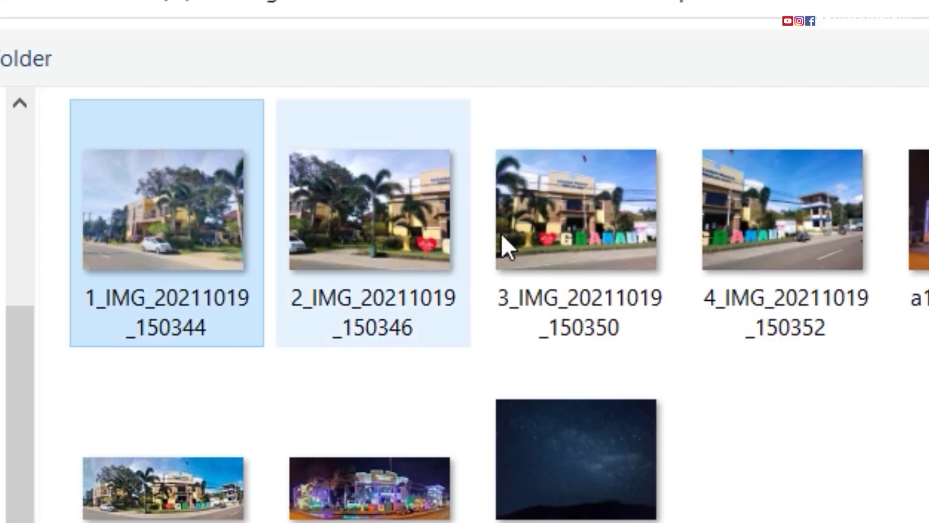
left_click(777, 222, "shift")
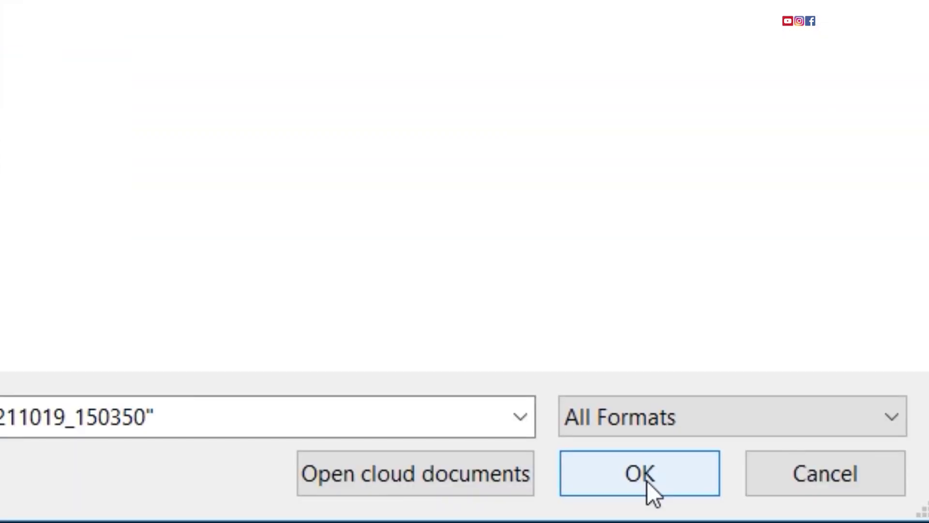
left_click(647, 480)
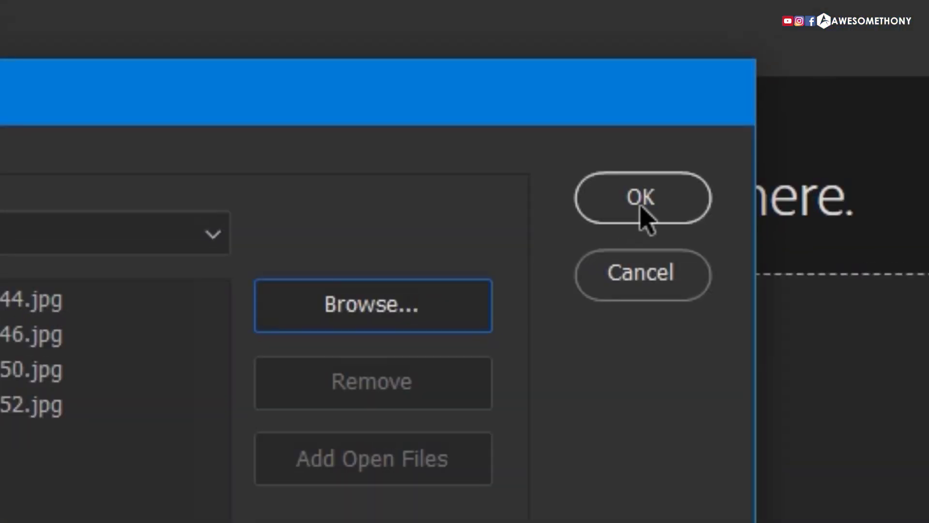
left_click(639, 202)
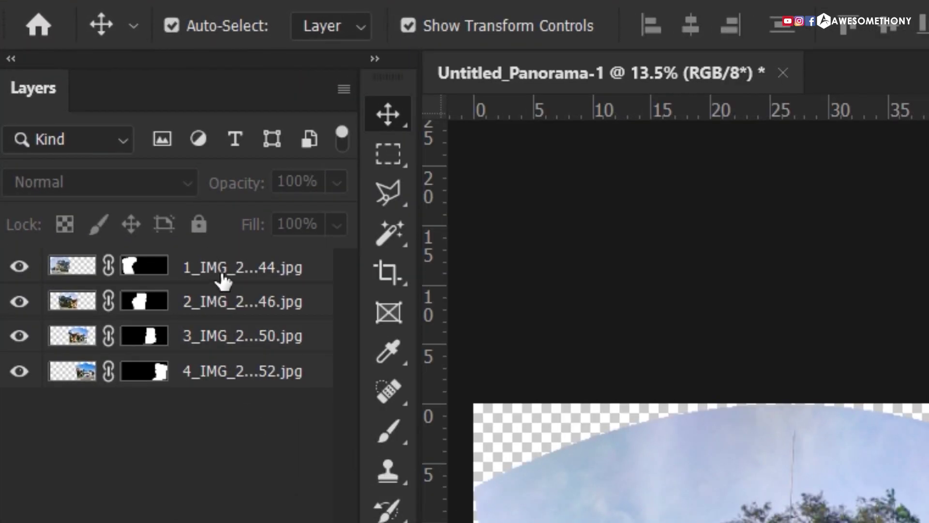
- Select all four panorama layers and merge them into 1_IMG_20211019_150344.jpg
left_click(228, 372)
left_click(233, 345)
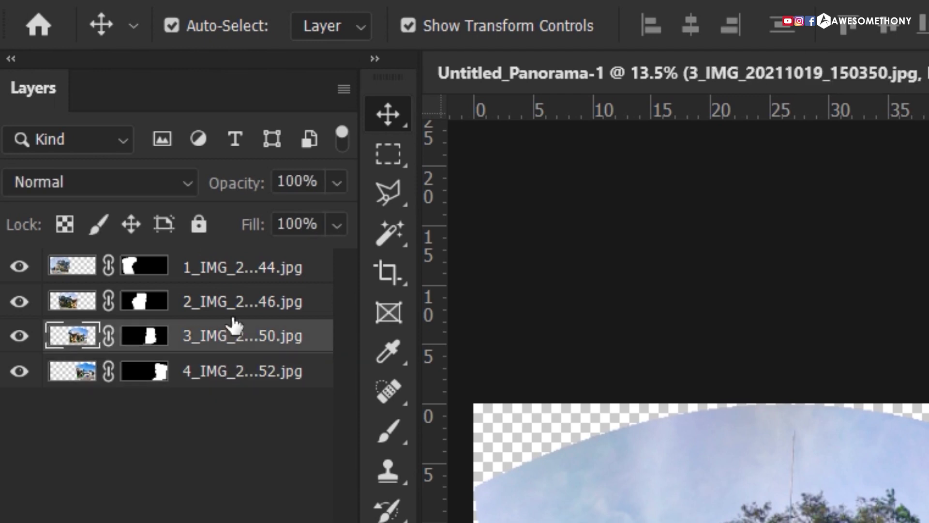
left_click(234, 308)
left_click(229, 275)
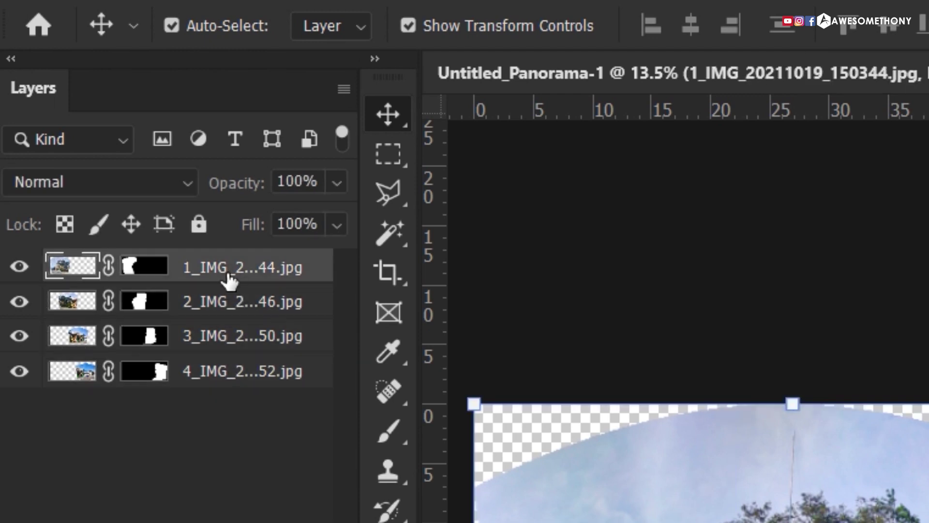
left_click(235, 376)
left_click(235, 338)
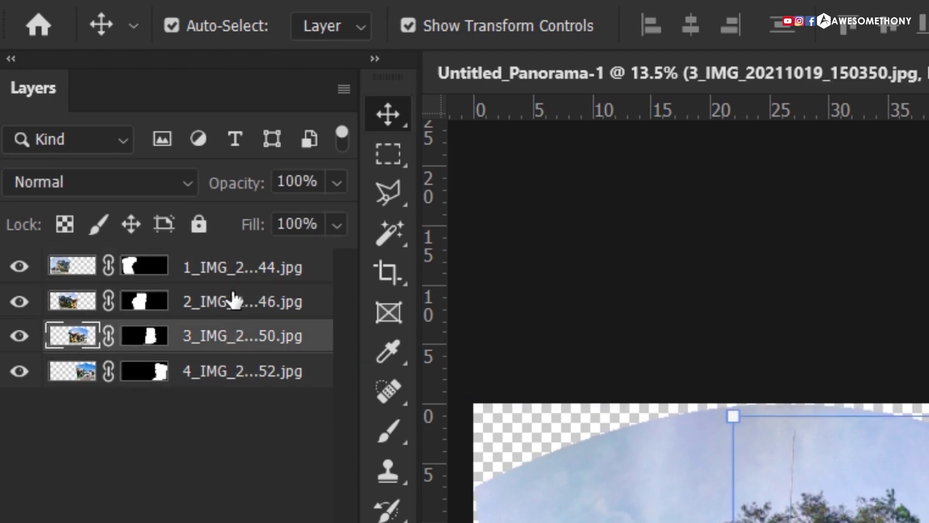
left_click(233, 296)
left_click(236, 277)
left_click(218, 371, "shift")
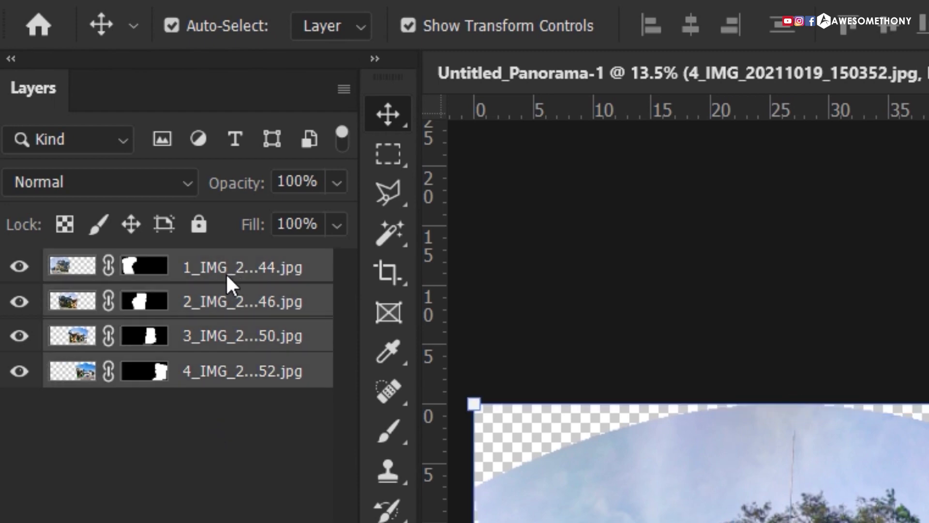
right_click(226, 272)
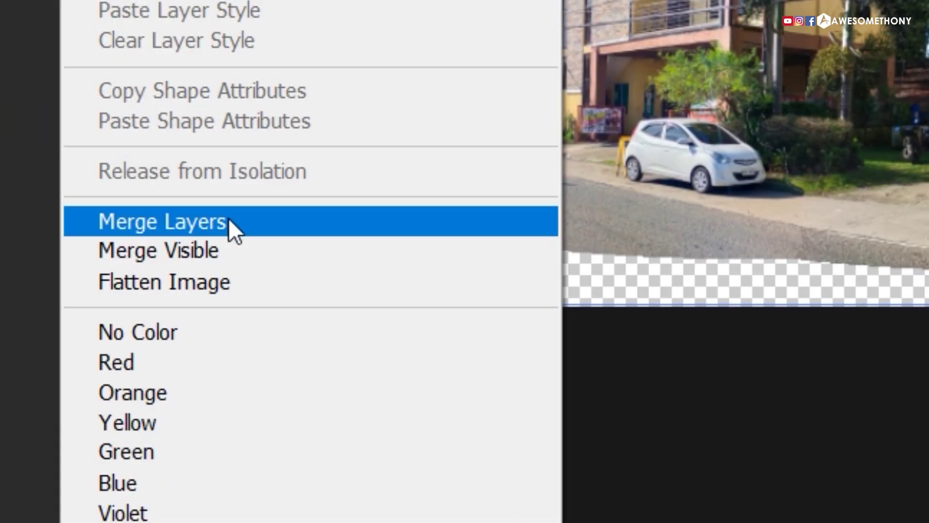
left_click(212, 224)
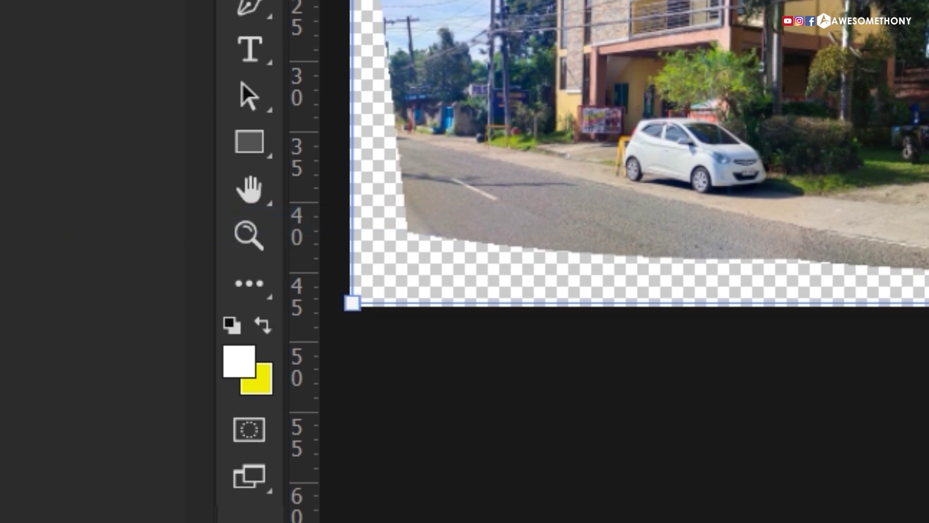
- Crop the panorama's top corners and bottom-right inward to trim the transparent edges
key("c")
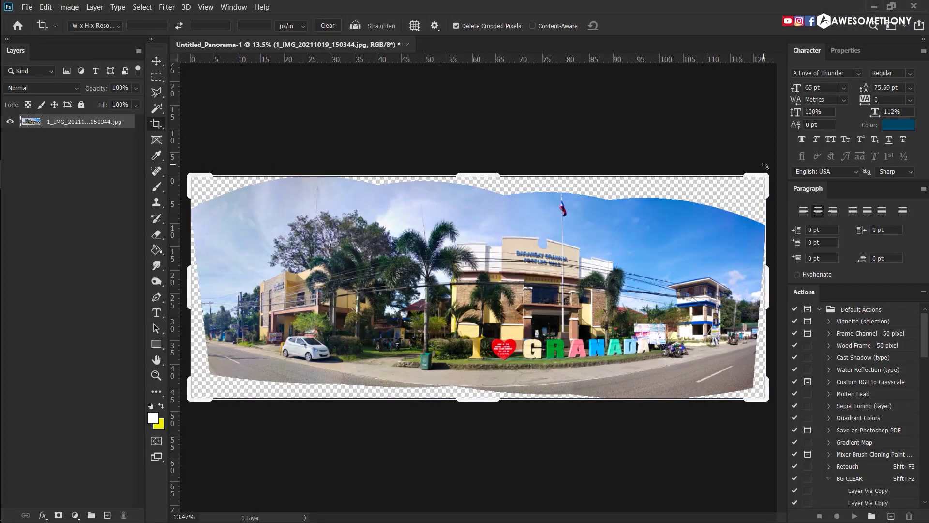
left_click_drag(884, 109, 867, 121)
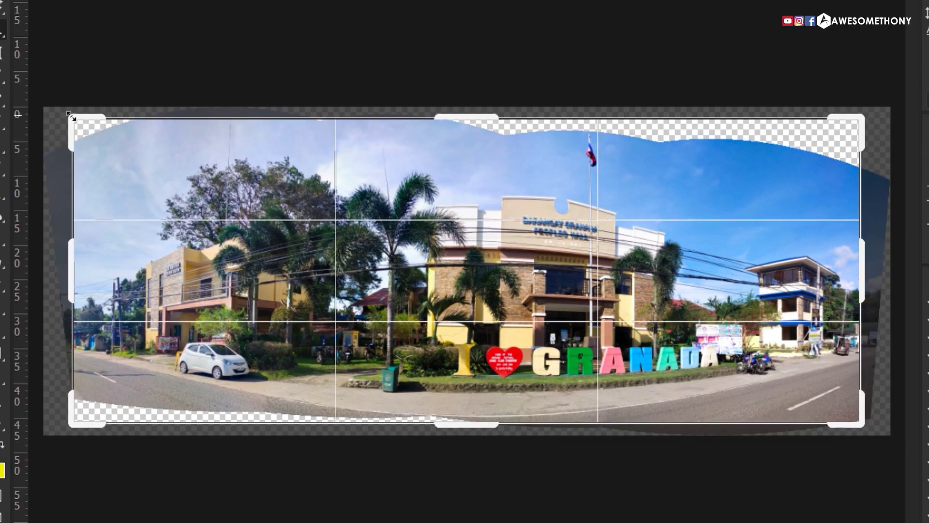
left_click_drag(72, 117, 94, 126)
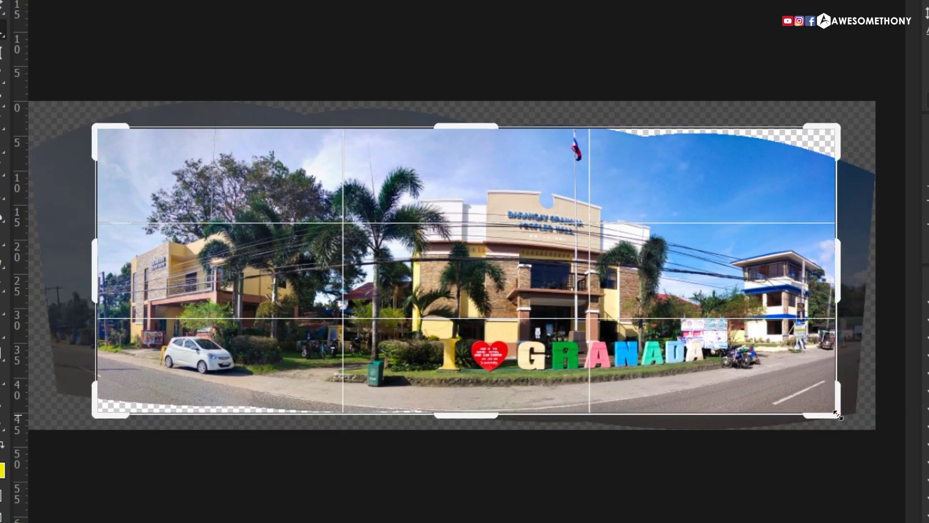
left_click_drag(838, 415, 829, 410)
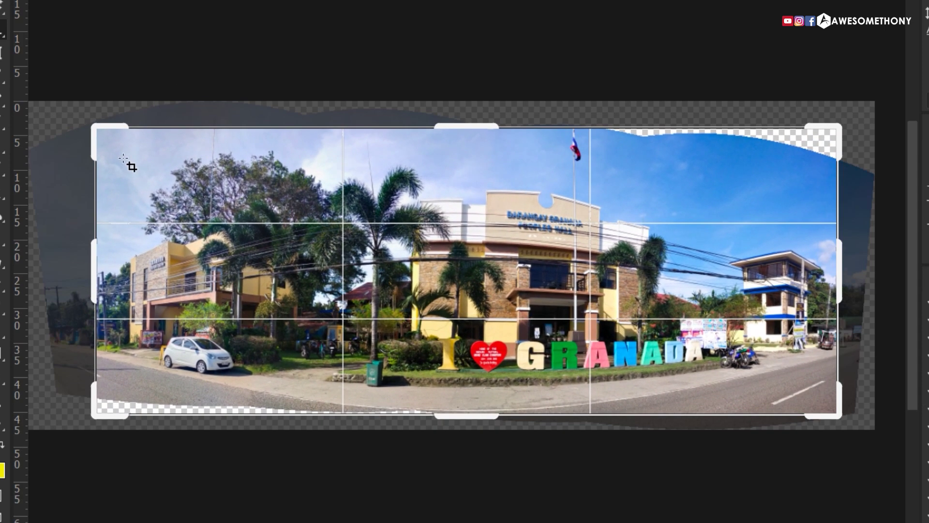
key("Return")
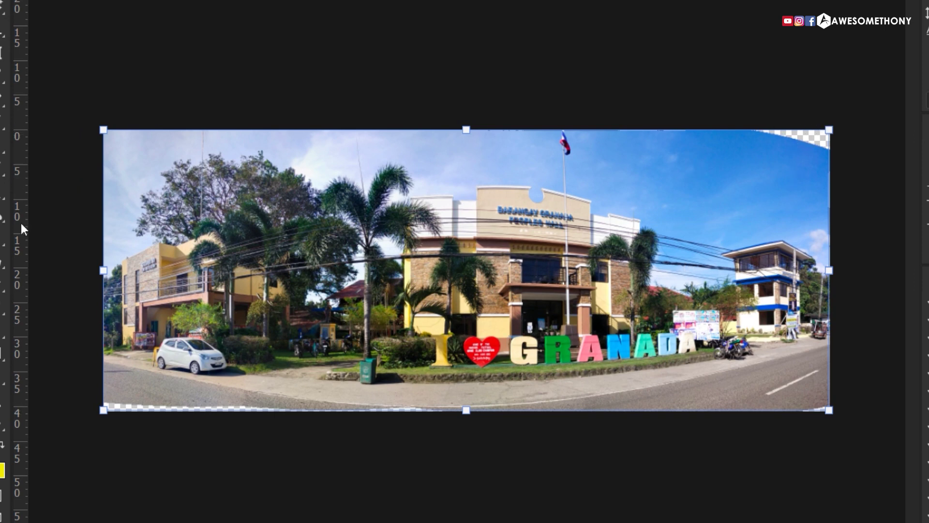
left_click(1, 159)
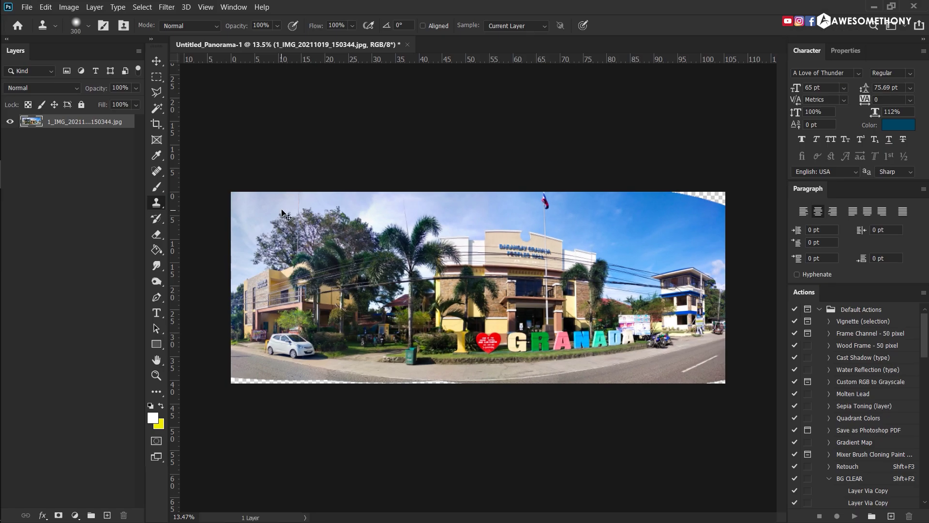
- Clone road texture over the transparent strip along the panorama's bottom edge
key("ctrl+plus")
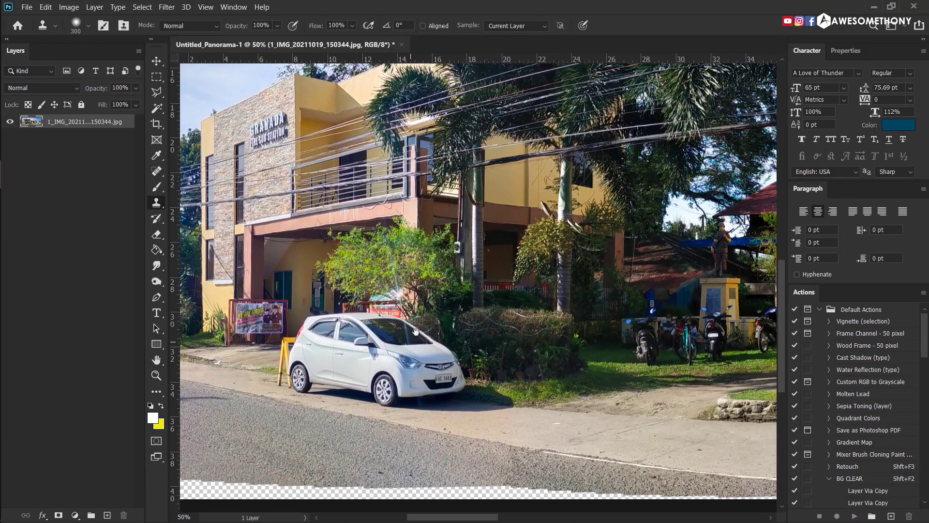
left_click_drag(415, 331, 539, 255)
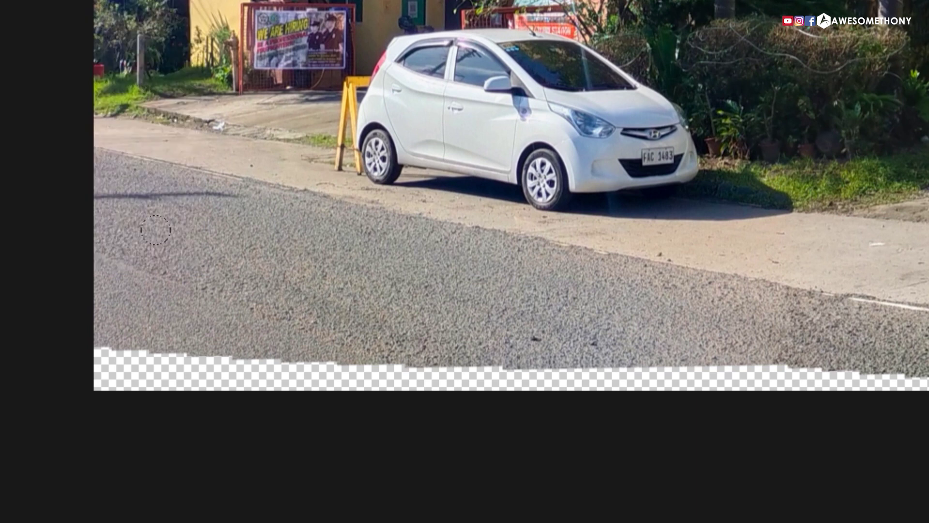
left_click(203, 267, "alt")
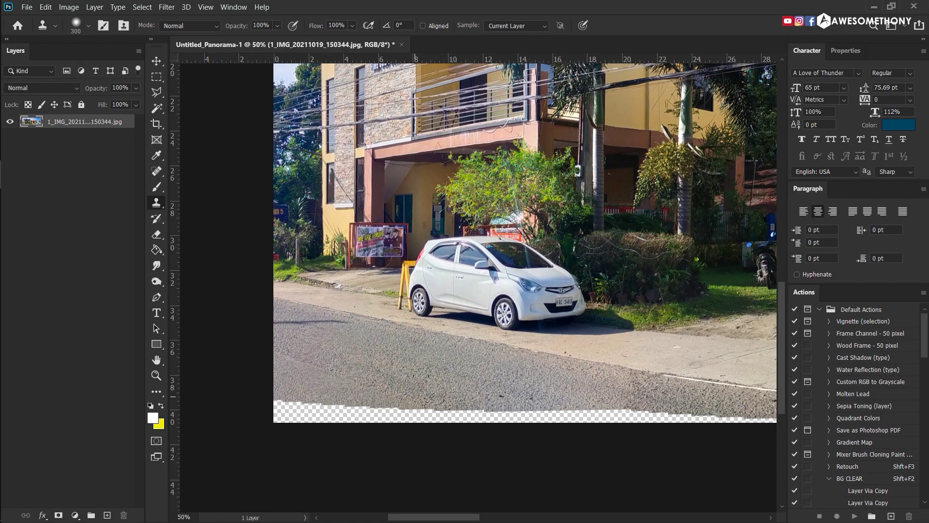
left_click_drag(532, 390, 416, 389)
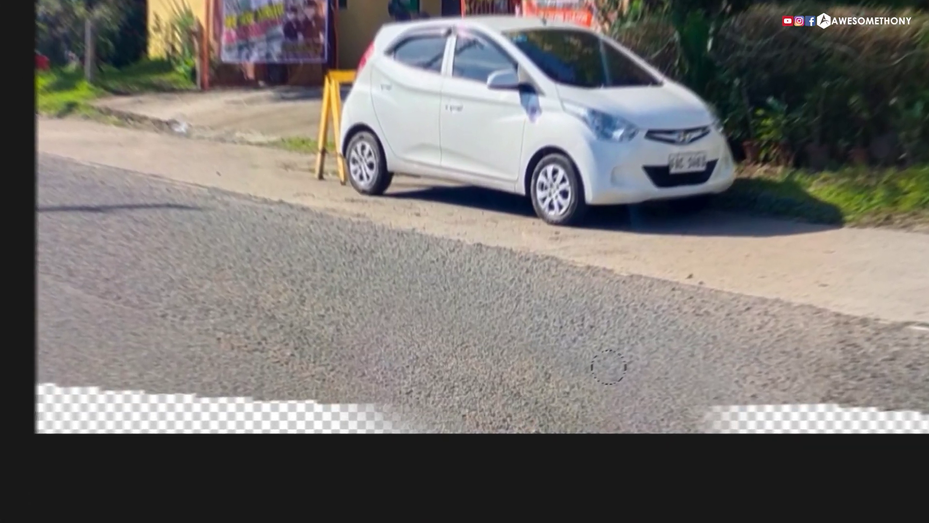
key("ctrl+z")
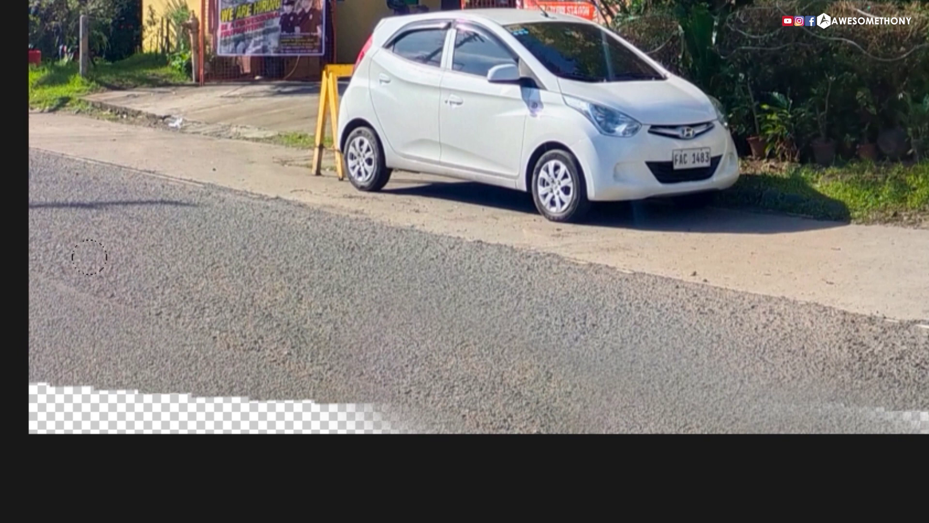
left_click_drag(164, 412, 298, 373)
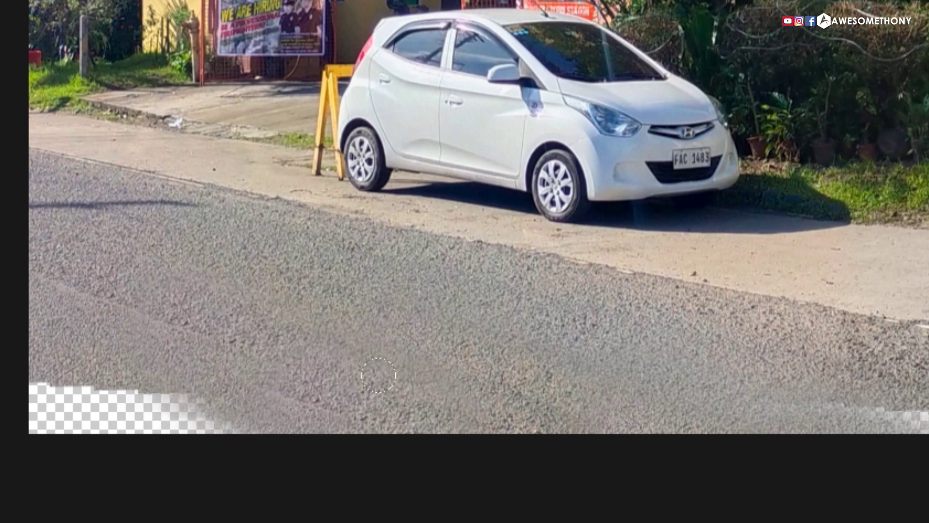
left_click_drag(43, 409, 192, 419)
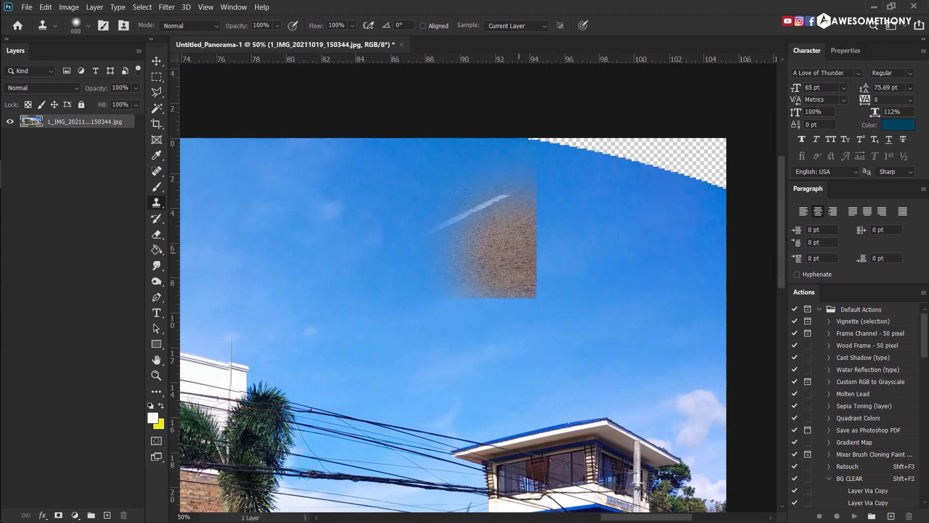
- Clone sky over the white contrail and brown patch, adjusting the brush size
left_click(462, 196)
key("bracketleft")
left_click(463, 199)
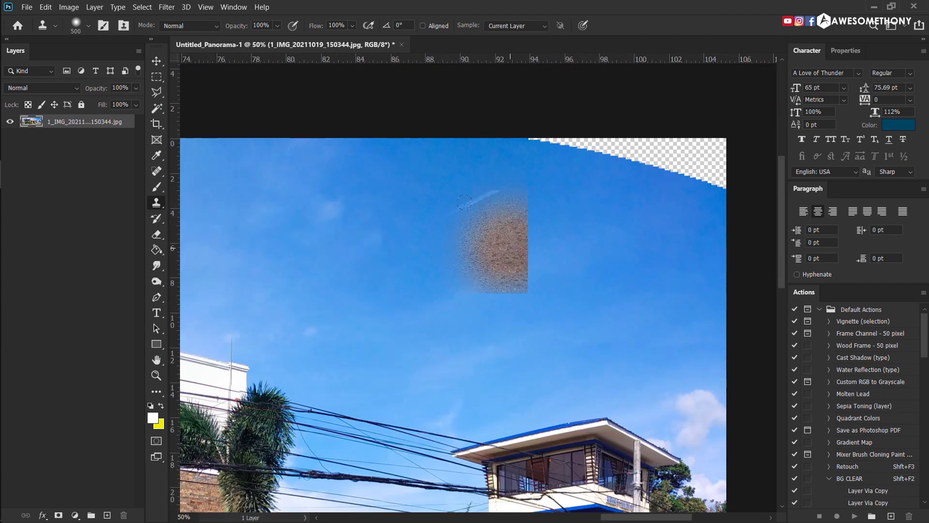
left_click(463, 202)
key("bracketleft")
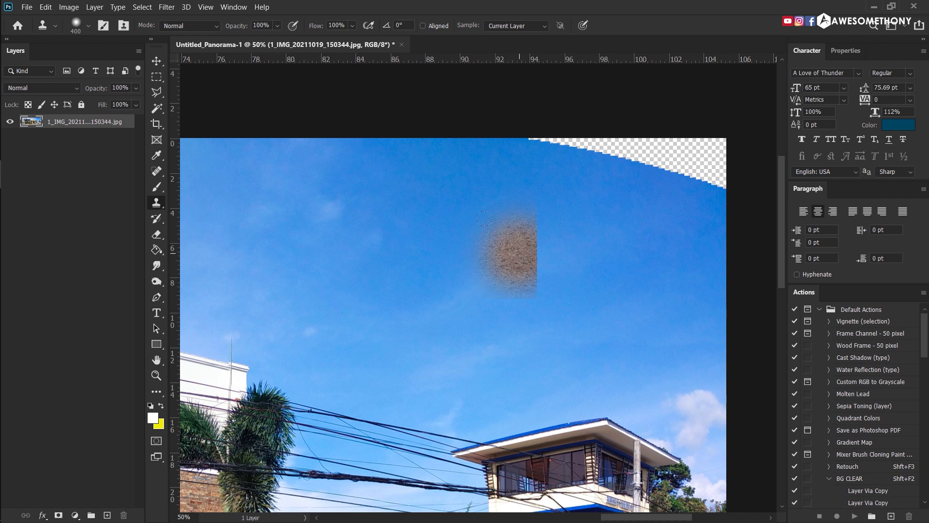
key("bracketleft")
left_click(507, 241)
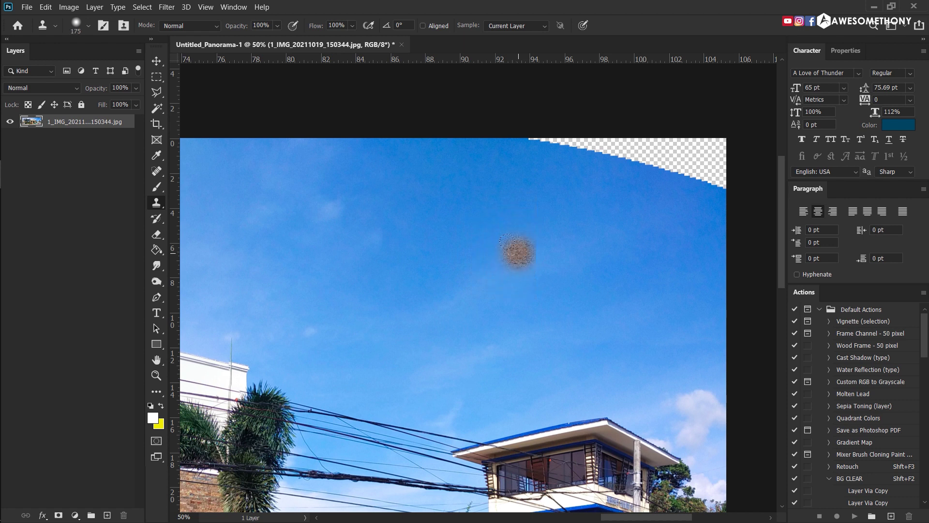
key("ctrl+alt+z")
key("ctrl+alt+z")
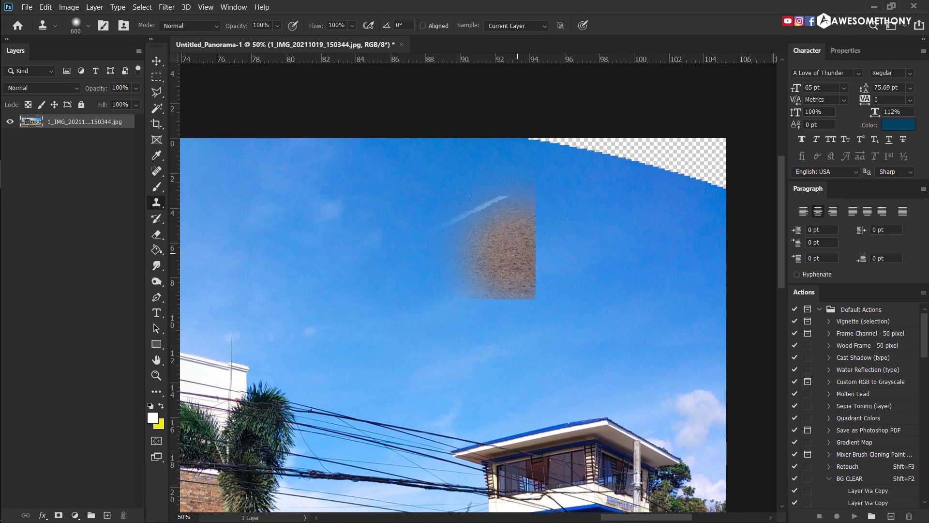
key("bracketright")
key("bracketright")
left_click(482, 225)
key("ctrl+alt+z")
key("bracketright")
left_click(468, 211)
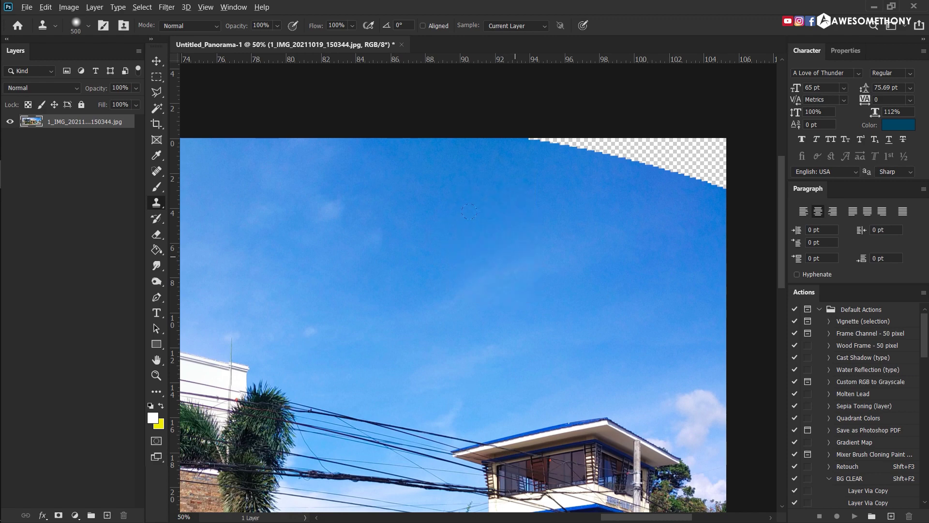
- Fill the transparent top-right corner with cloned sky and fit the panorama in view
left_click_drag(498, 103, 550, 97)
scroll(473, 275, "left", 15)
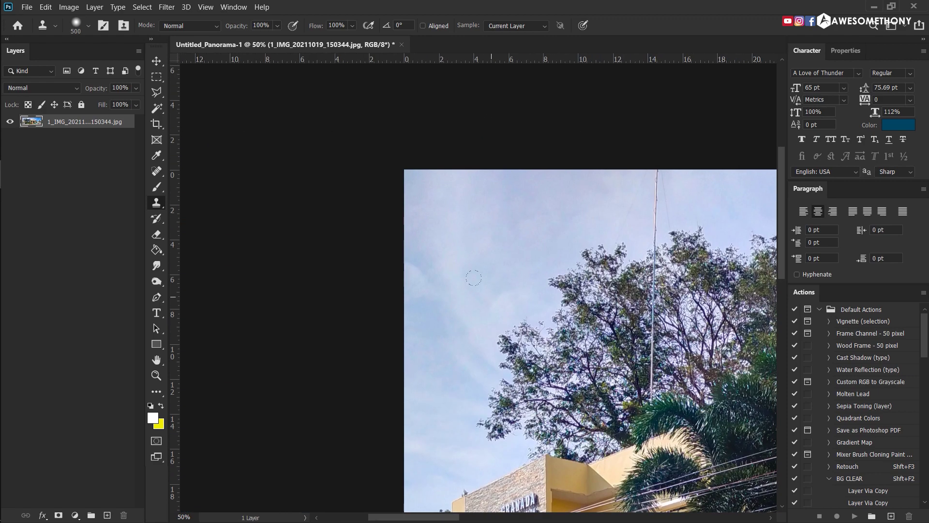
scroll(389, 316, "down", 10)
key("ctrl+0")
key("v")
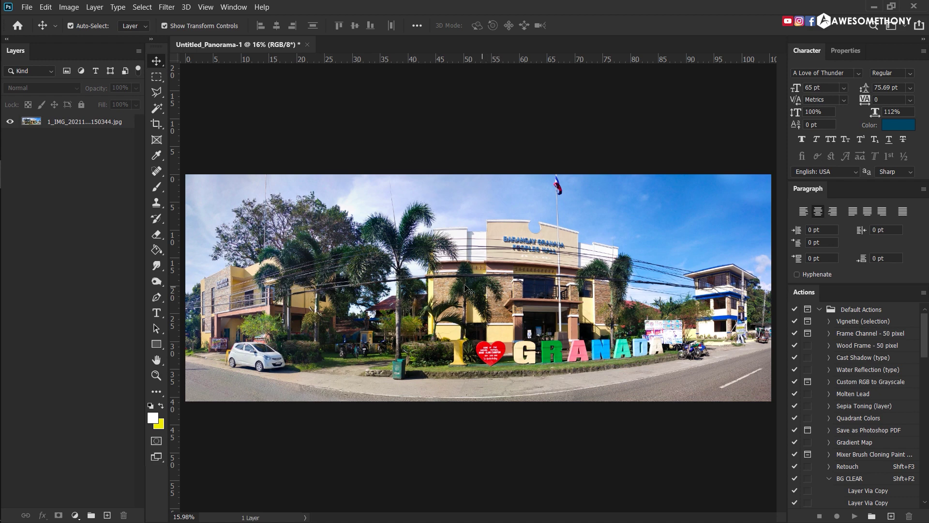
- Select the day panorama layer and bring up the Filter menu
left_click(504, 296)
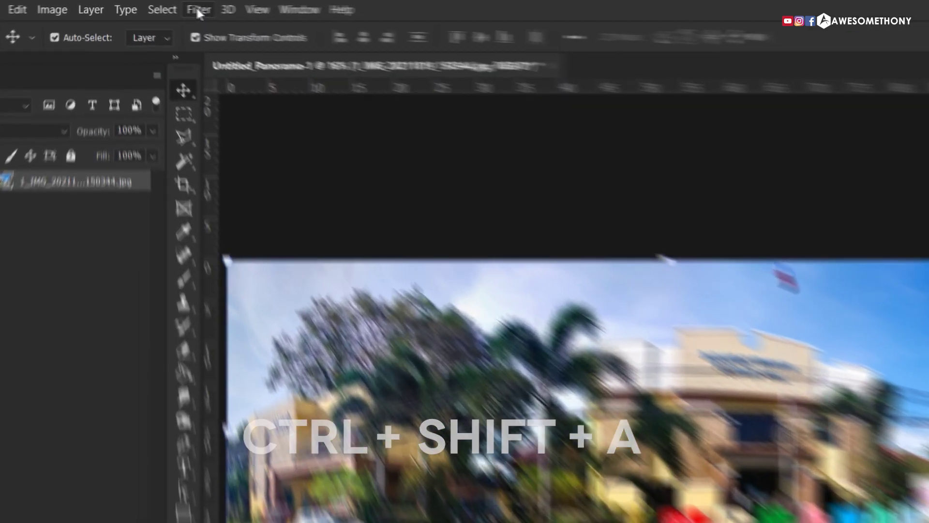
left_click(167, 8)
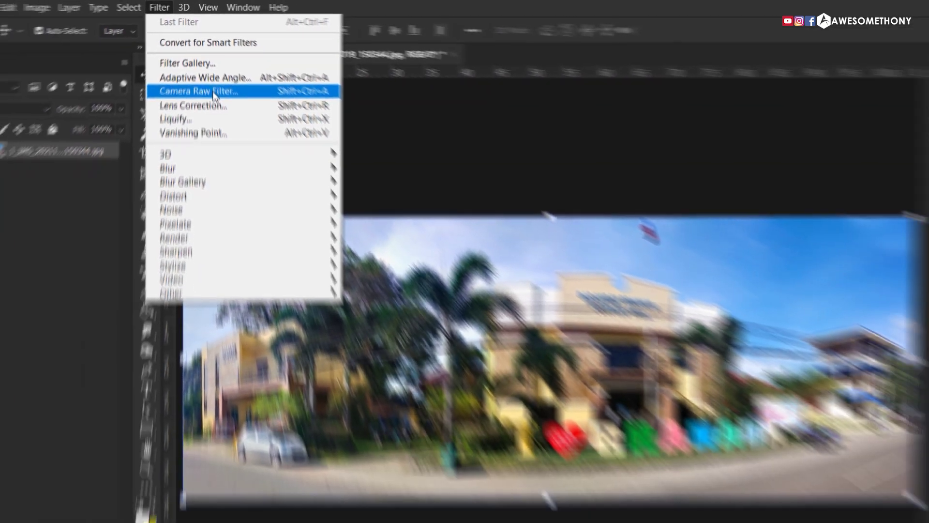
- Apply Camera Raw Filter with Exposure +0.35, Contrast +8, Highlights −41, Shadows −13, Whites −44
left_click(292, 181)
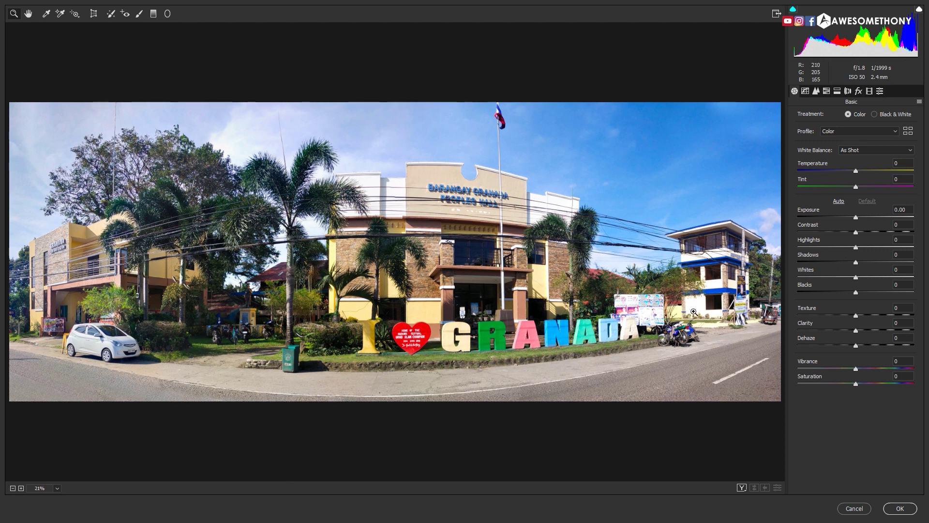
double_click(855, 217, "shift")
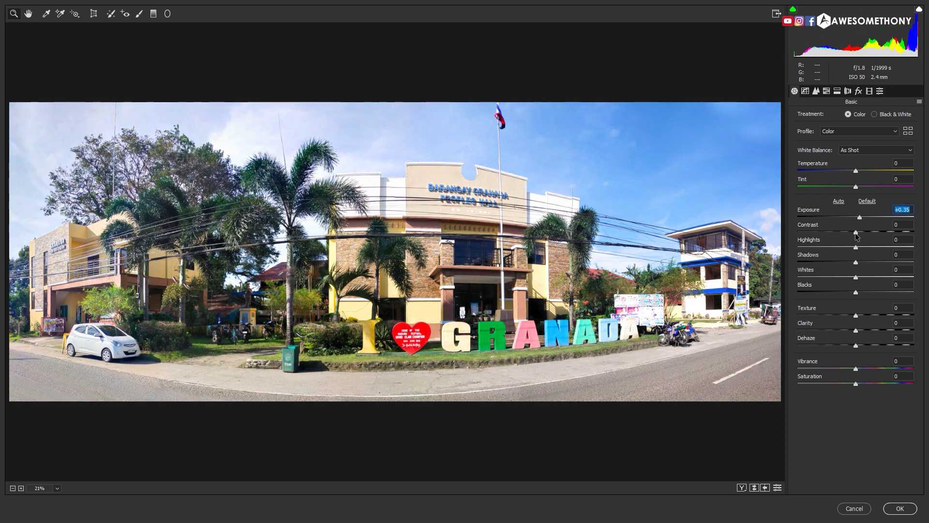
double_click(856, 247, "shift")
double_click(855, 262, "shift")
double_click(856, 277, "shift")
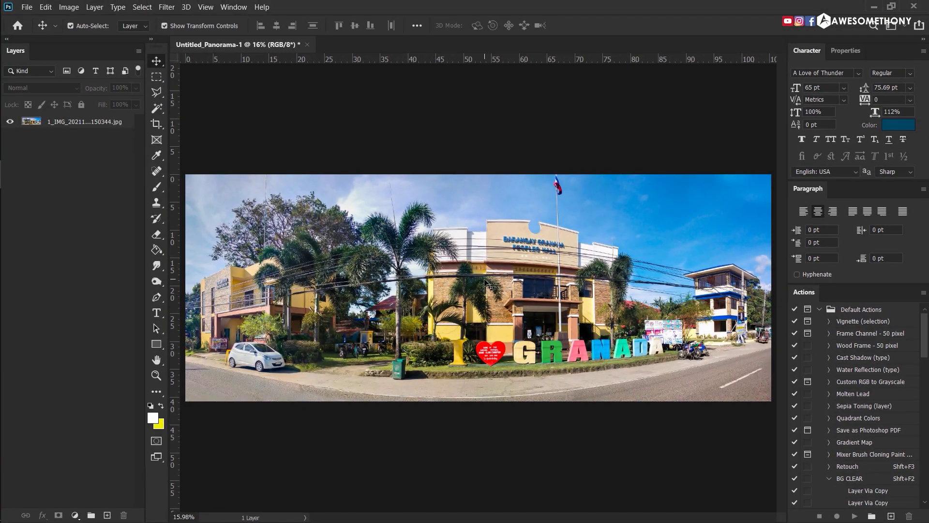
- Build Untitled_Panorama-2 from the night town hall photos with Photomerge
left_click(27, 7)
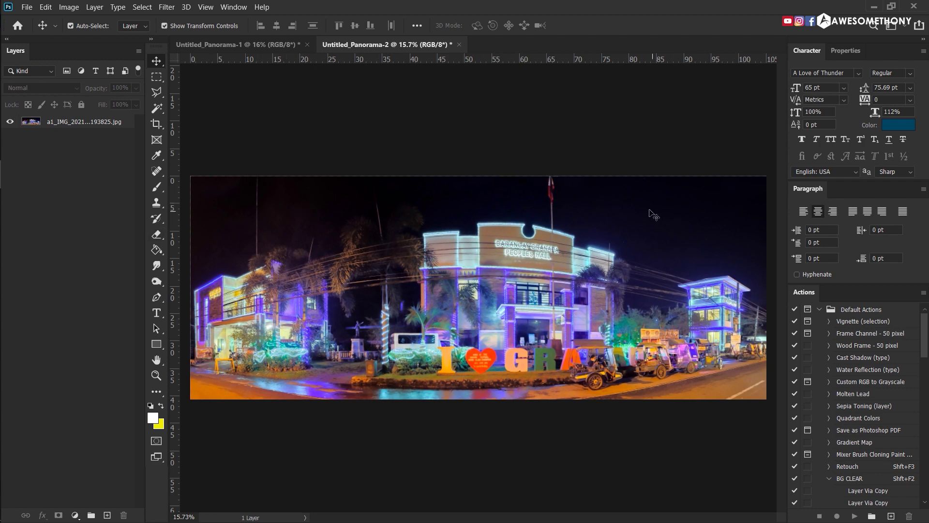
- Place the starry-sky photo from File Explorer on the night panorama, enlarged and moved up
left_click(5, 203)
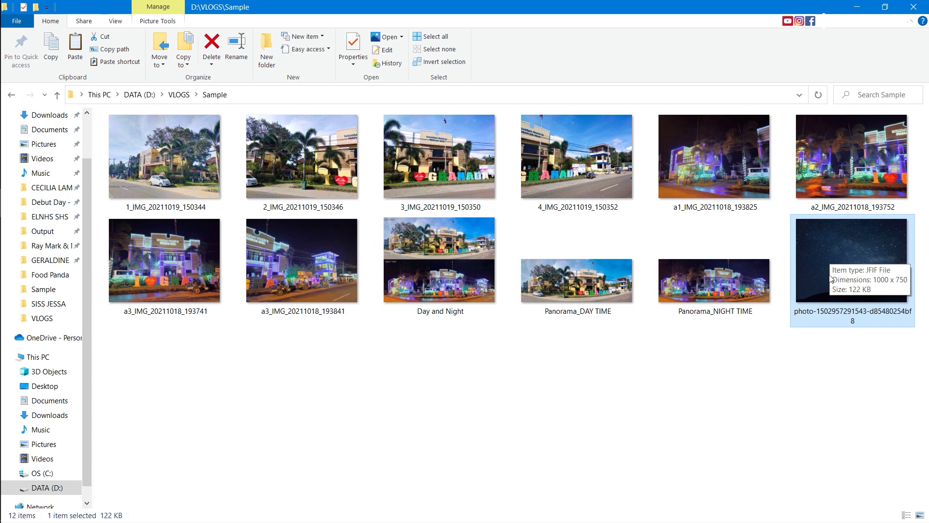
left_click_drag(839, 261, 7, 248)
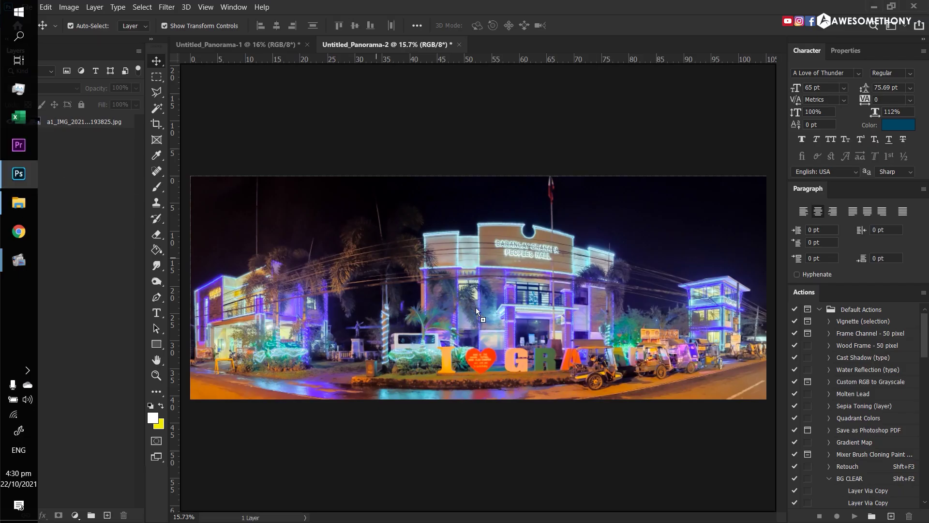
left_click_drag(7, 249, 509, 320)
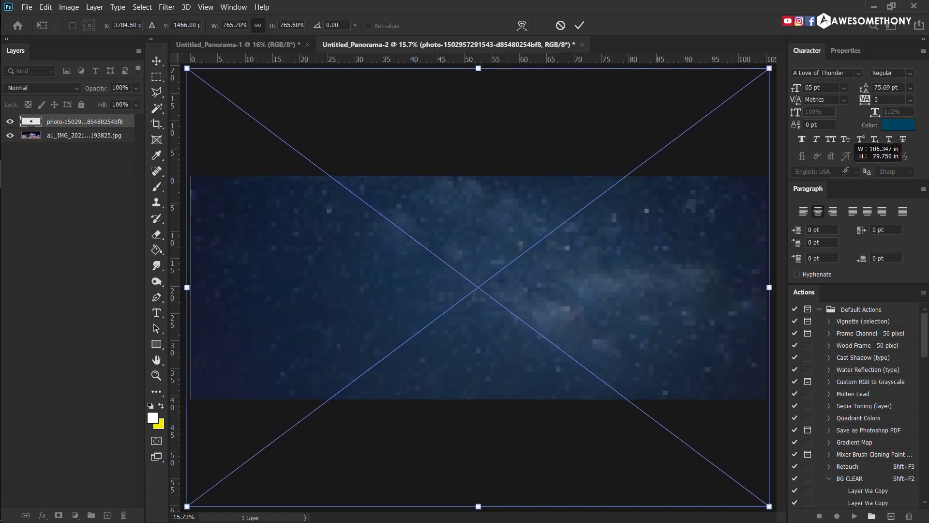
left_click_drag(770, 193, 843, 172)
key("Return")
left_click_drag(592, 273, 576, 227)
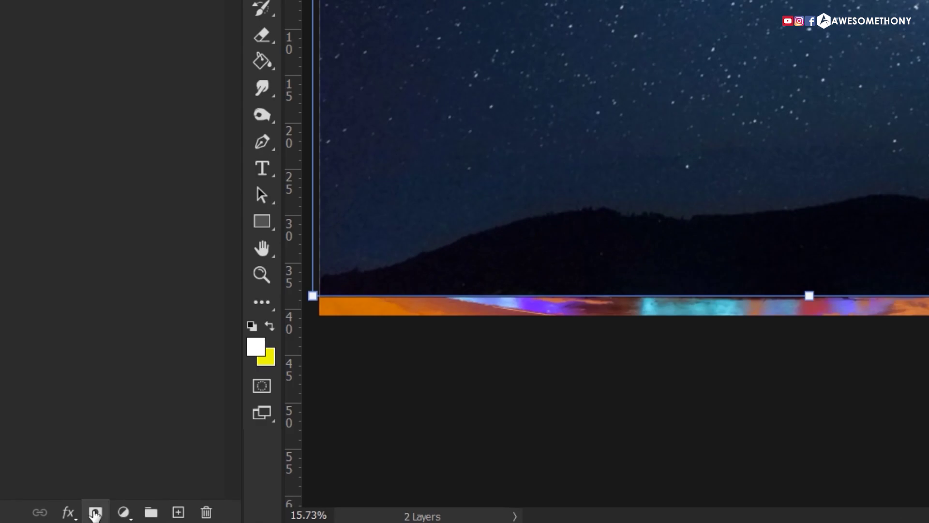
- Add a white layer mask to the sky layer and set a ~500 px soft round brush
left_click(95, 514)
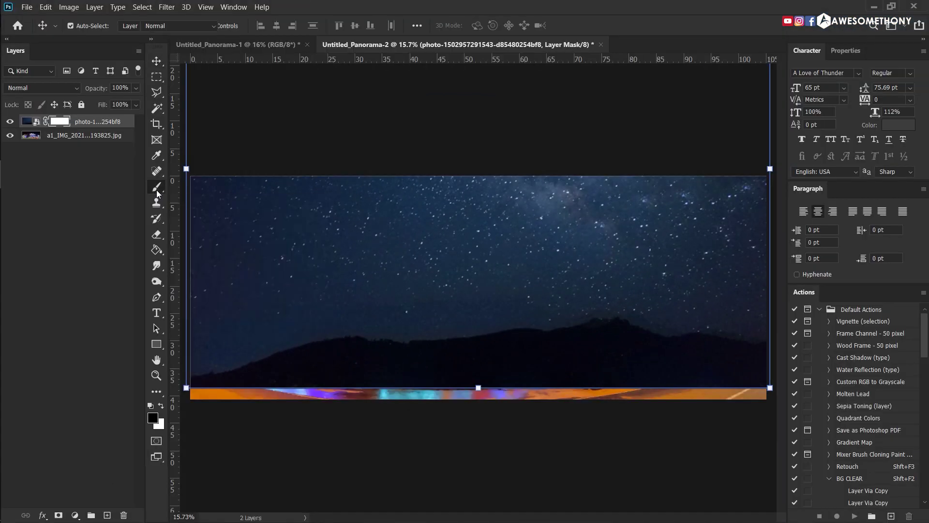
right_click(156, 190)
left_click(207, 191)
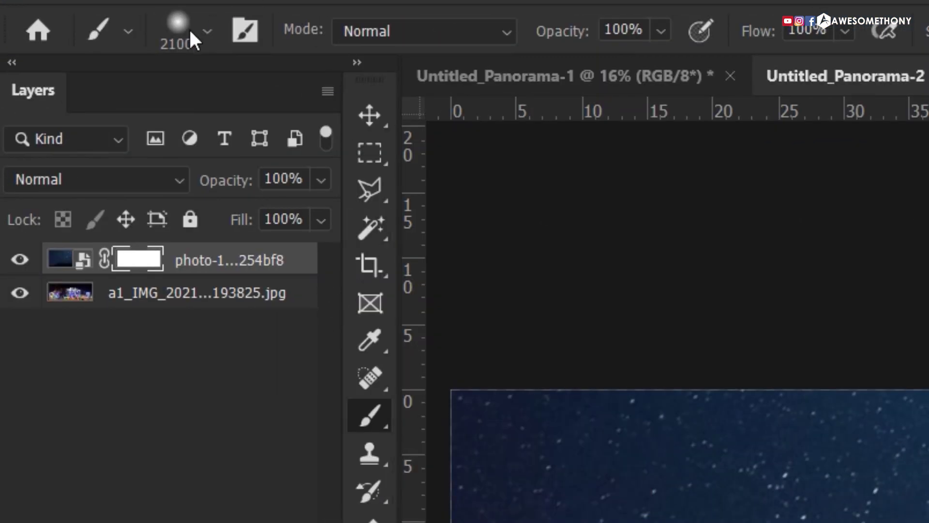
left_click(207, 31)
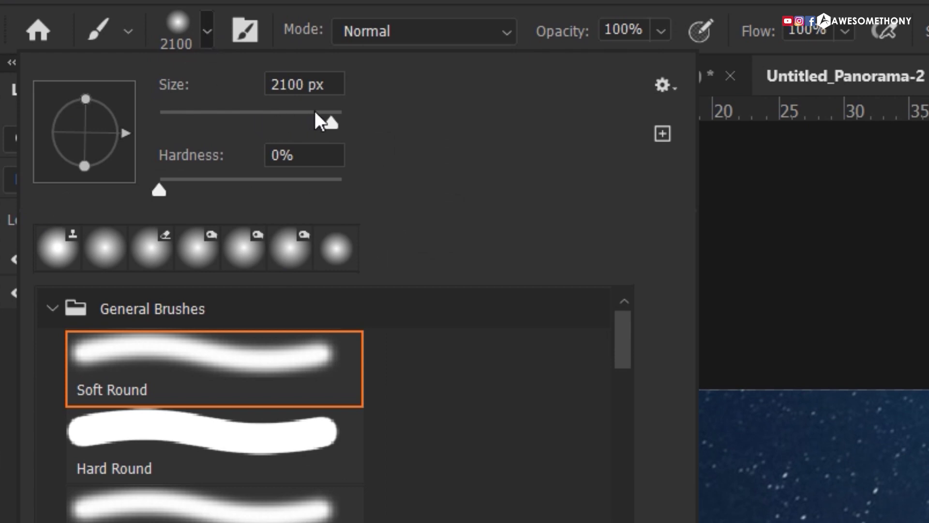
left_click_drag(324, 120, 324, 121)
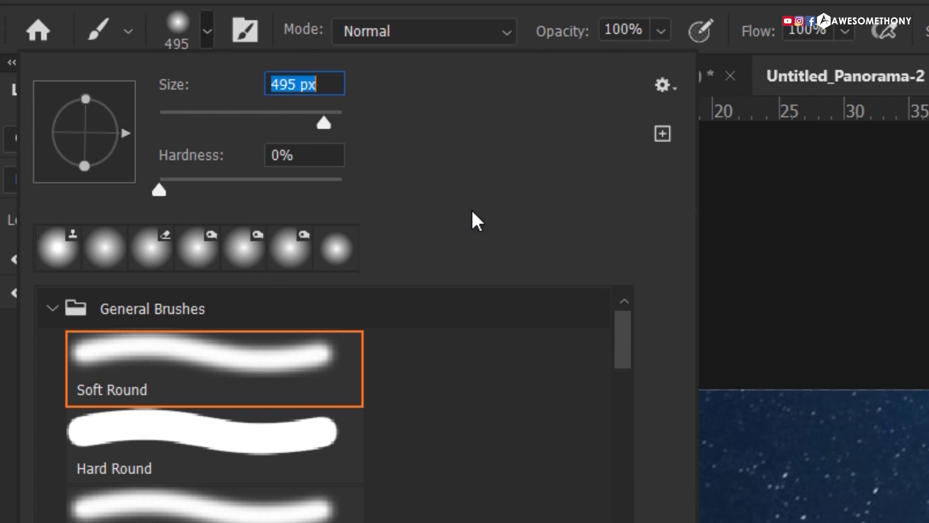
type("1700")
key("Return")
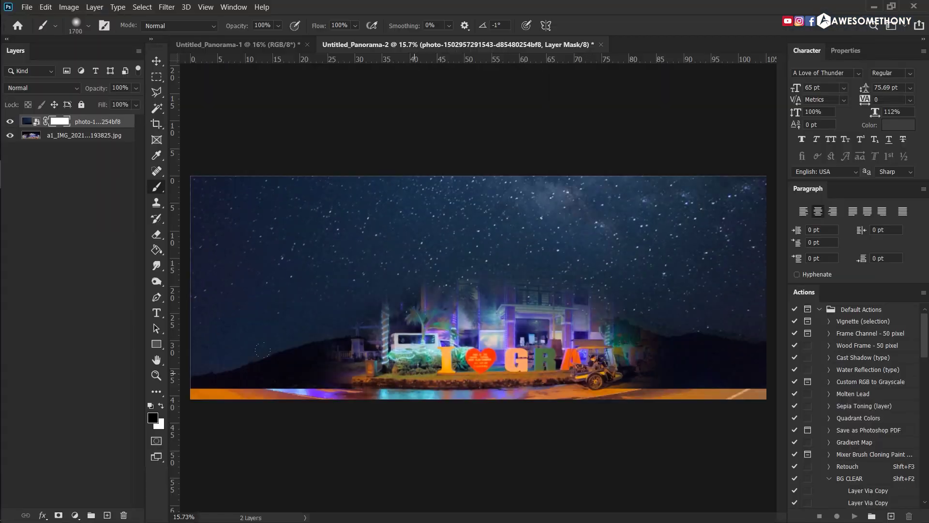
- Paint the sky mask black over the lit left building, tower, road and tricycles with an enlarged brush
mouse_move(262, 349)
left_mouse_down()
mouse_move(301, 266)
mouse_move(532, 285)
mouse_move(580, 266)
mouse_move(668, 271)
left_mouse_up()
key("bracketright")
key("bracketright")
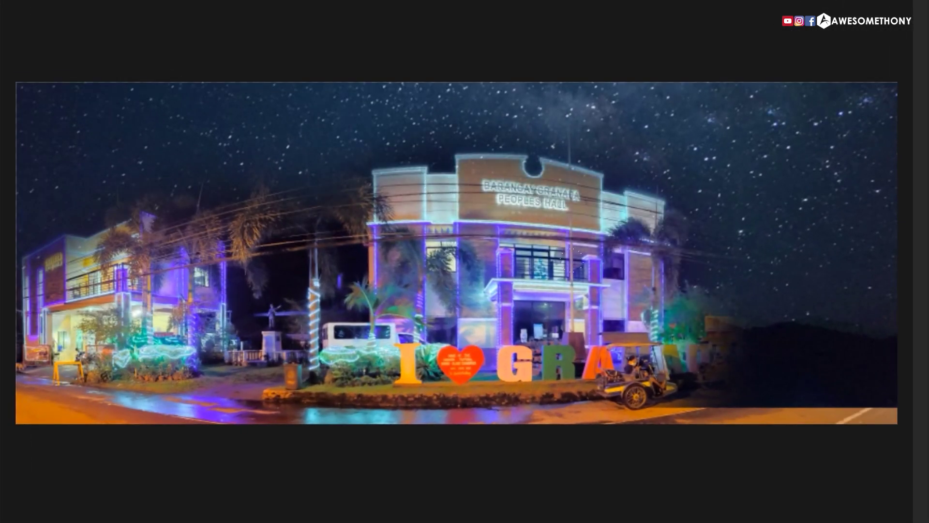
mouse_move(677, 339)
left_mouse_down()
mouse_move(871, 362)
mouse_move(818, 252)
left_mouse_up()
left_click_drag(743, 264, 854, 250)
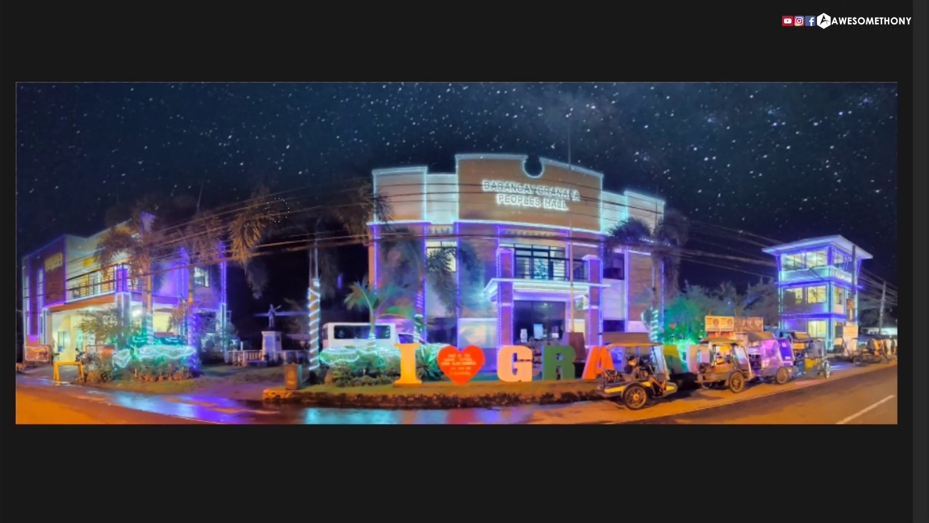
mouse_move(136, 225)
left_mouse_down()
mouse_move(48, 271)
mouse_move(29, 300)
mouse_move(106, 233)
mouse_move(397, 176)
left_mouse_up()
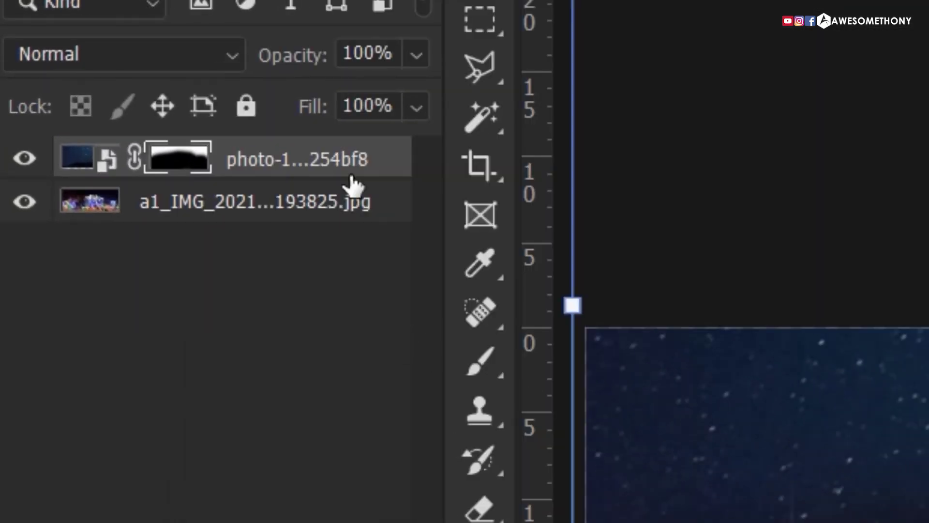
- Set the starry-sky layer to Lighten blend mode and bring up the Blur filters
left_click(176, 47)
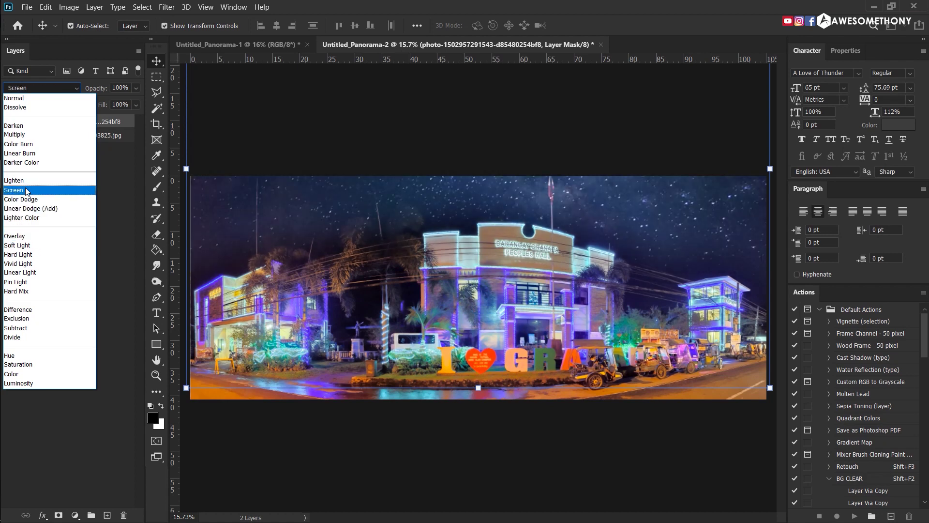
left_click(27, 183)
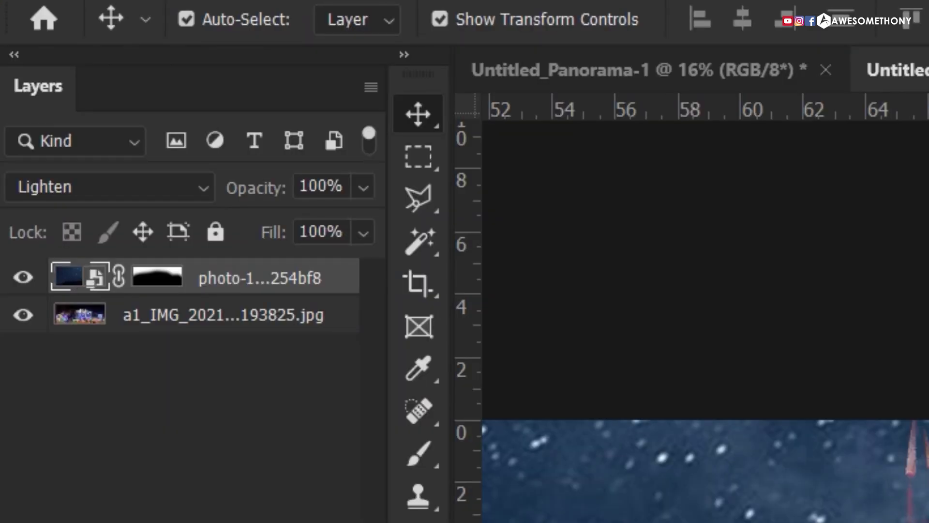
left_click(443, 13)
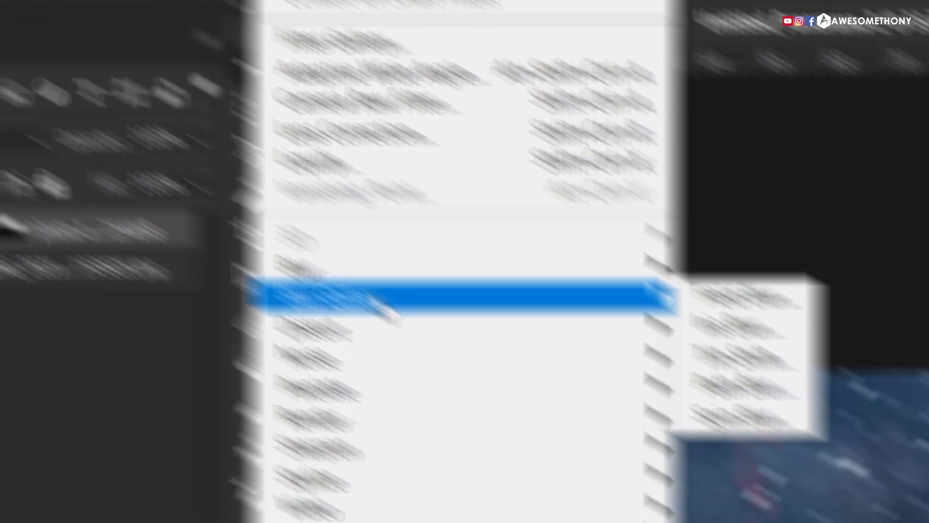
mouse_move(188, 80)
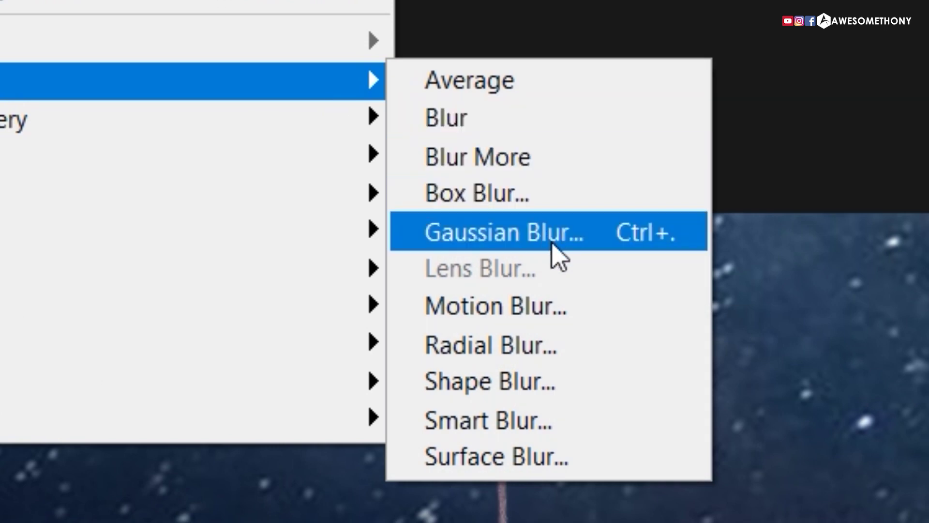
- Apply a 3.6-pixel Gaussian Blur to the starry-sky layer
left_click(555, 255)
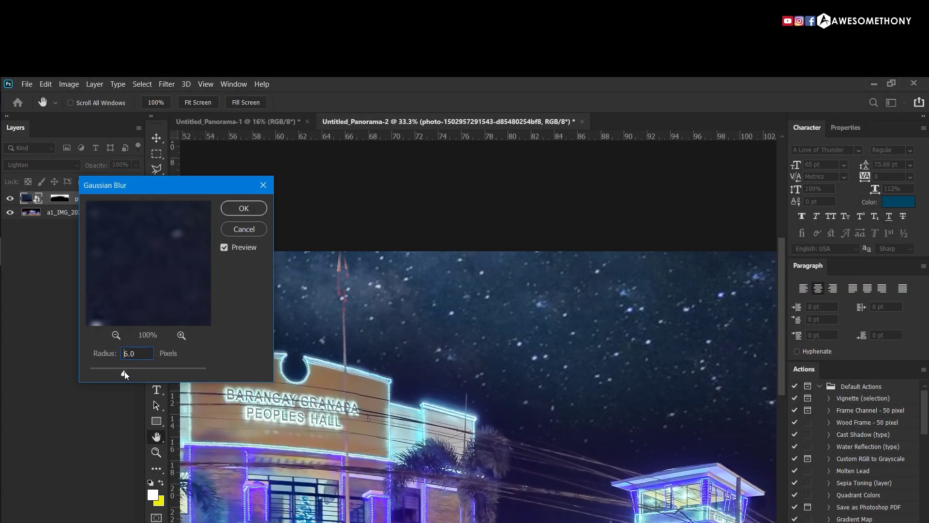
left_click_drag(108, 373, 112, 373)
left_click(244, 208)
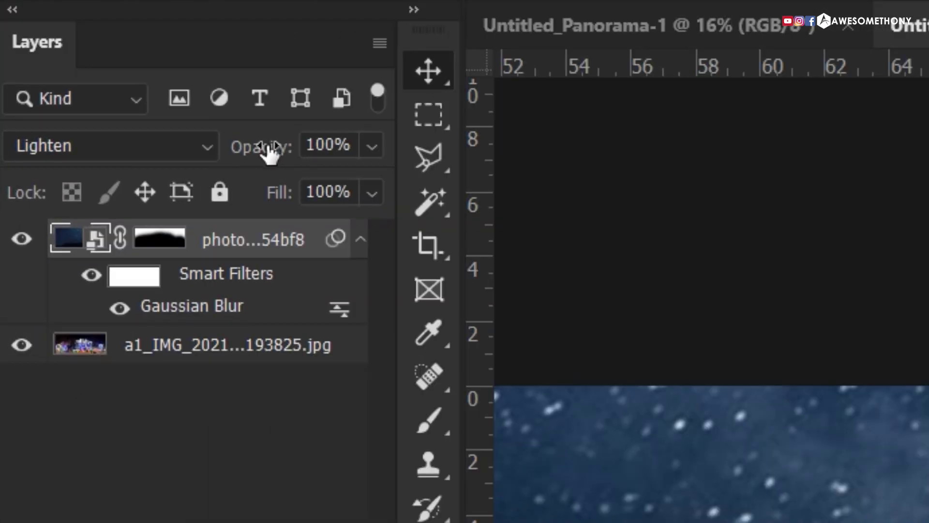
- Lower the sky layer's opacity to 73% and its fill to about 64%, fitting the image on screen
left_click_drag(99, 166, 83, 173)
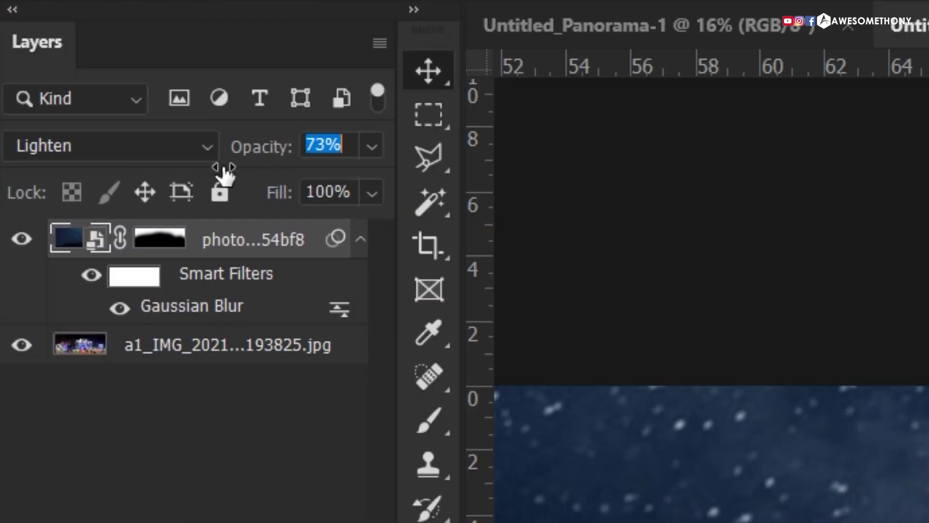
left_click_drag(272, 200, 77, 200)
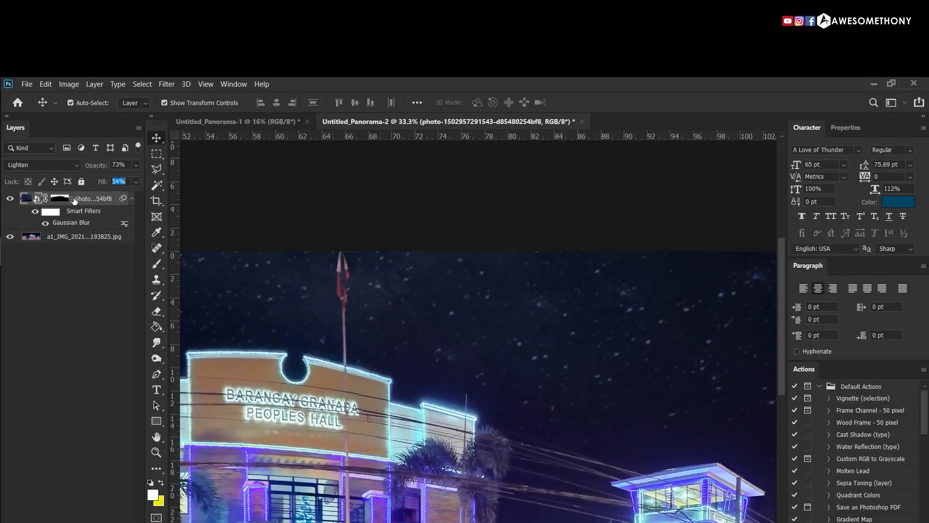
key("ctrl+0")
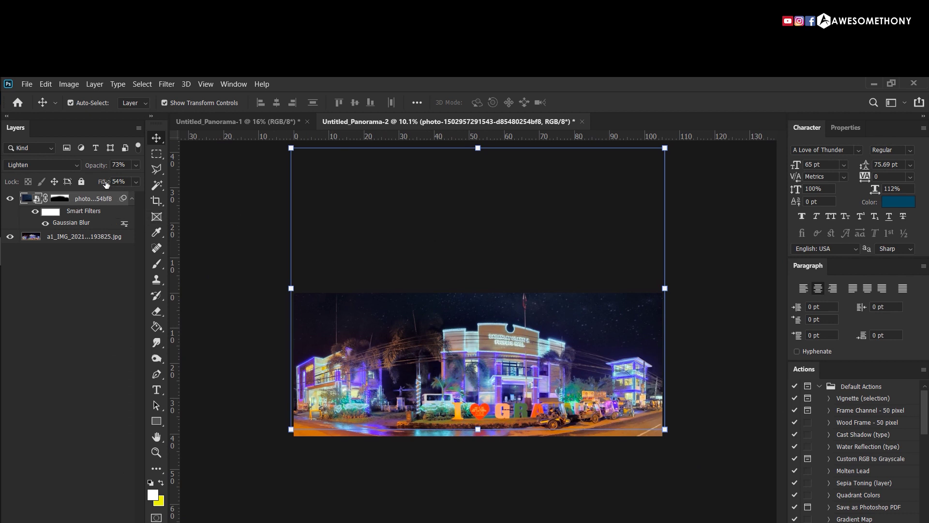
left_click_drag(106, 182, 108, 182)
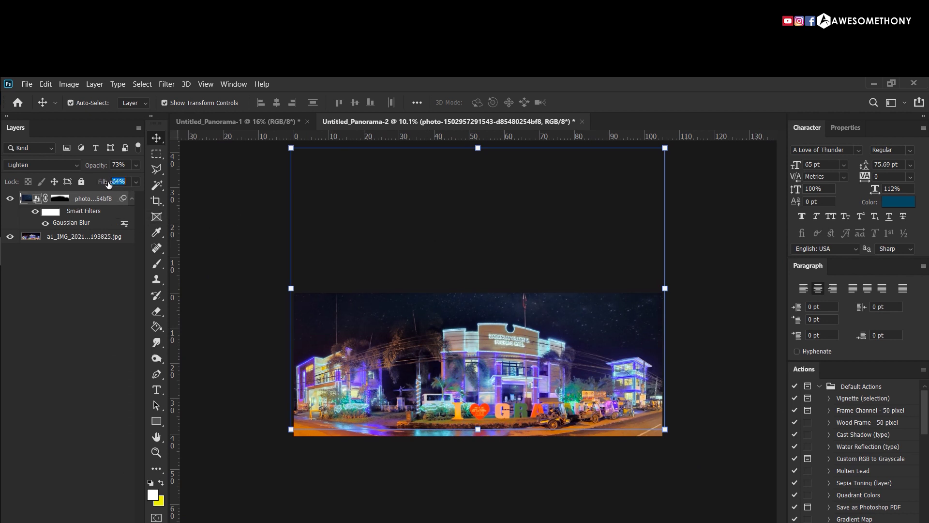